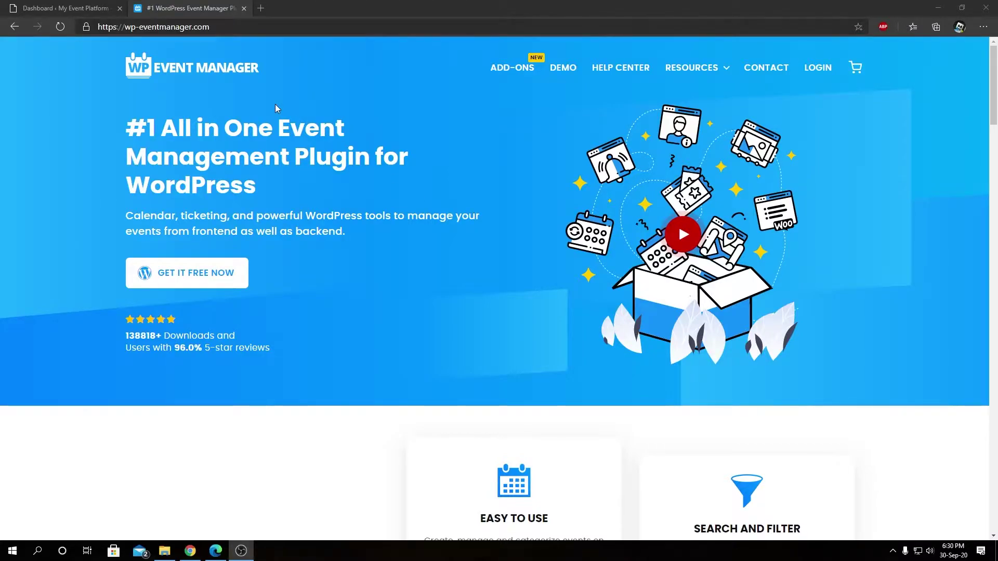
# - From the WP Event Manager Add-ons list, open the Google Maps add-on's Learn More page
pyautogui.click(511, 76)
pyautogui.click(511, 76)
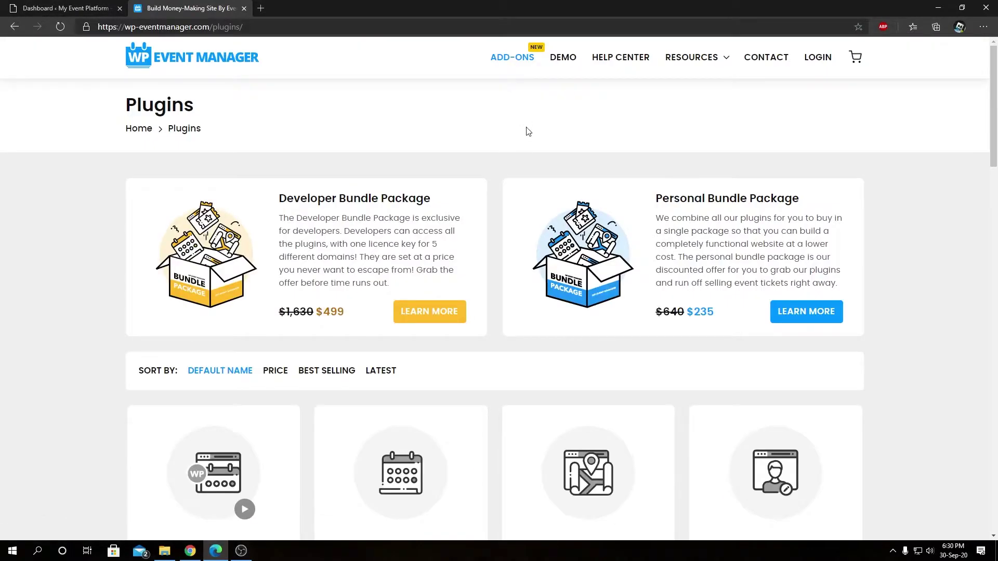
pyautogui.scroll(-7, 528, 132)
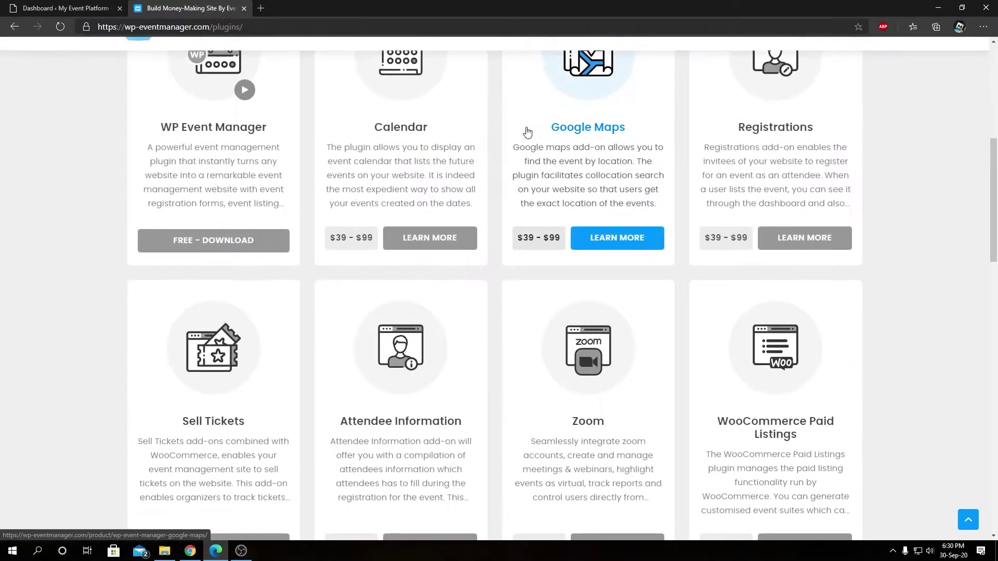
pyautogui.scroll(4, 527, 132)
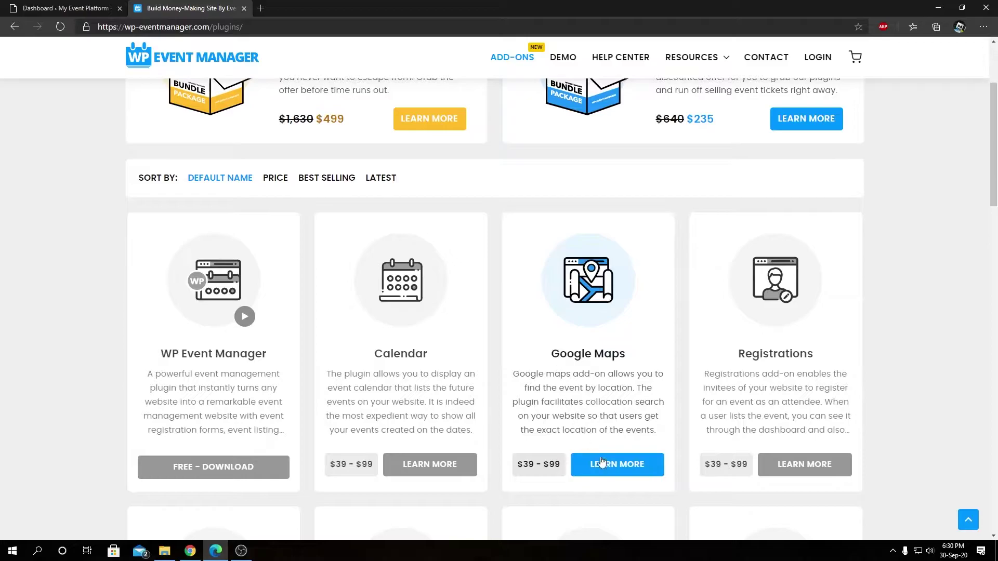
pyautogui.click(603, 464)
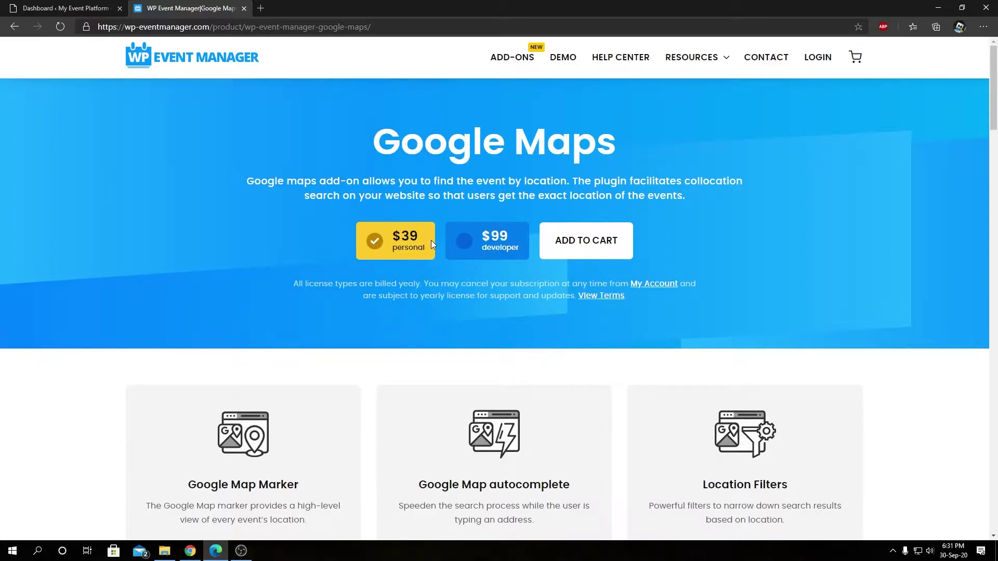
# - Scroll through the Google Maps feature sections from map markers, settling on Distance Units (miles or kilometers)
pyautogui.scroll(-3, 432, 240)
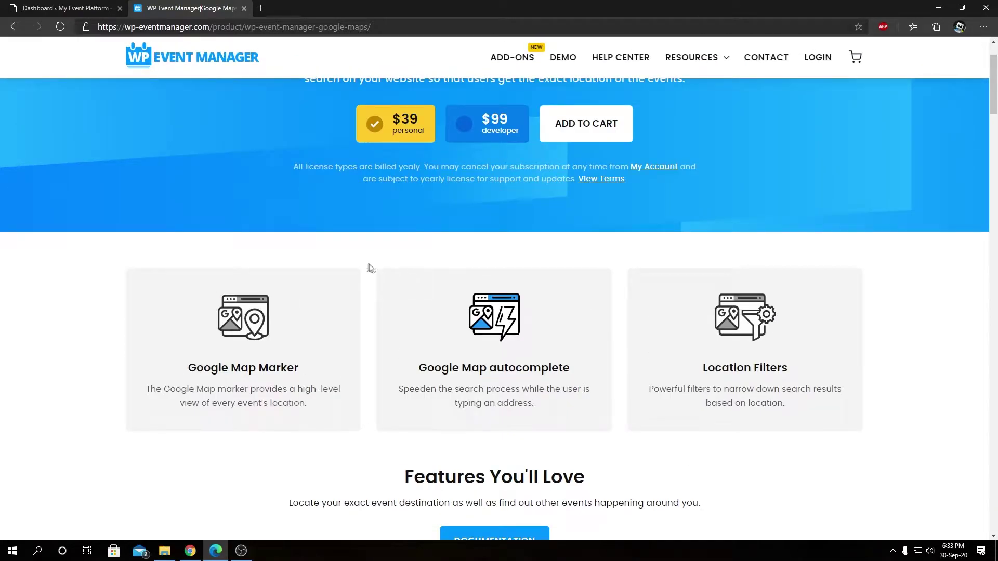
pyautogui.scroll(-9, 364, 267)
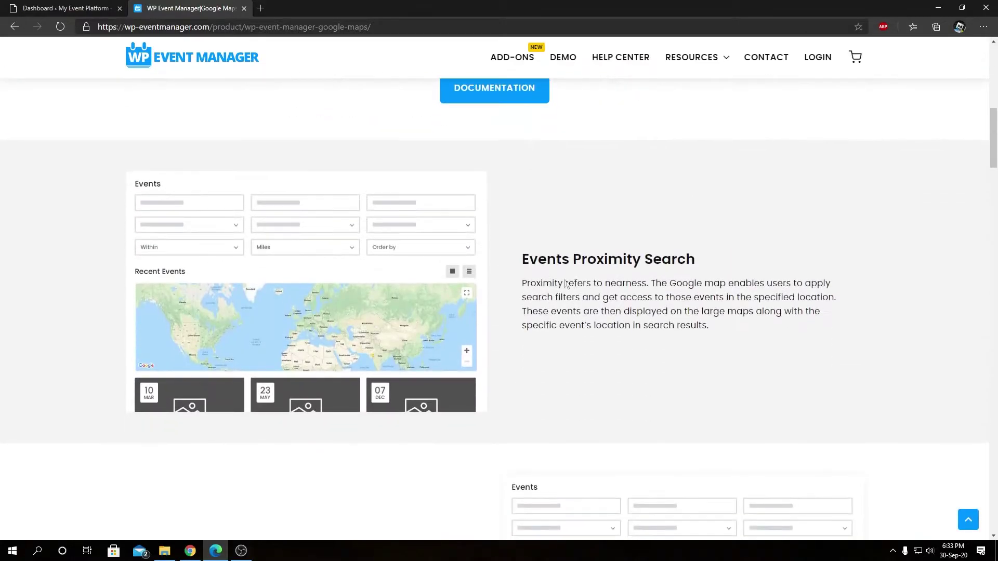
pyautogui.scroll(-8, 572, 273)
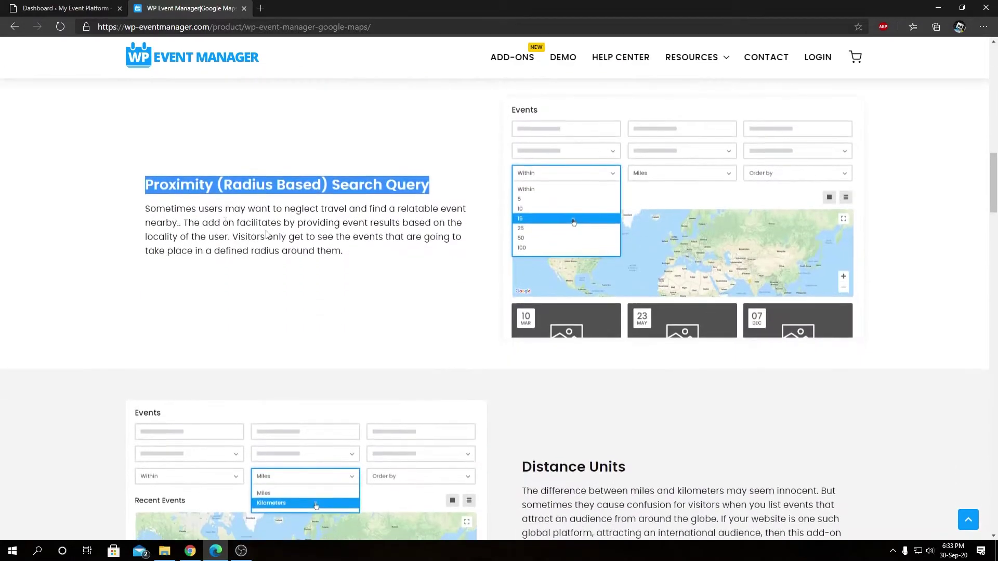
pyautogui.scroll(-6, 554, 267)
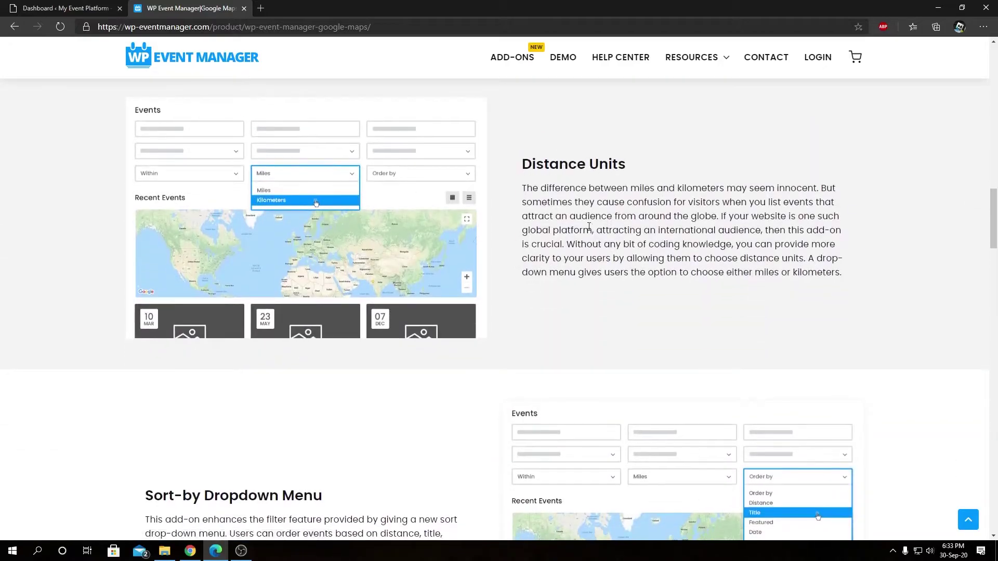
pyautogui.scroll(-3, 230, 303)
pyautogui.scroll(-6, 208, 346)
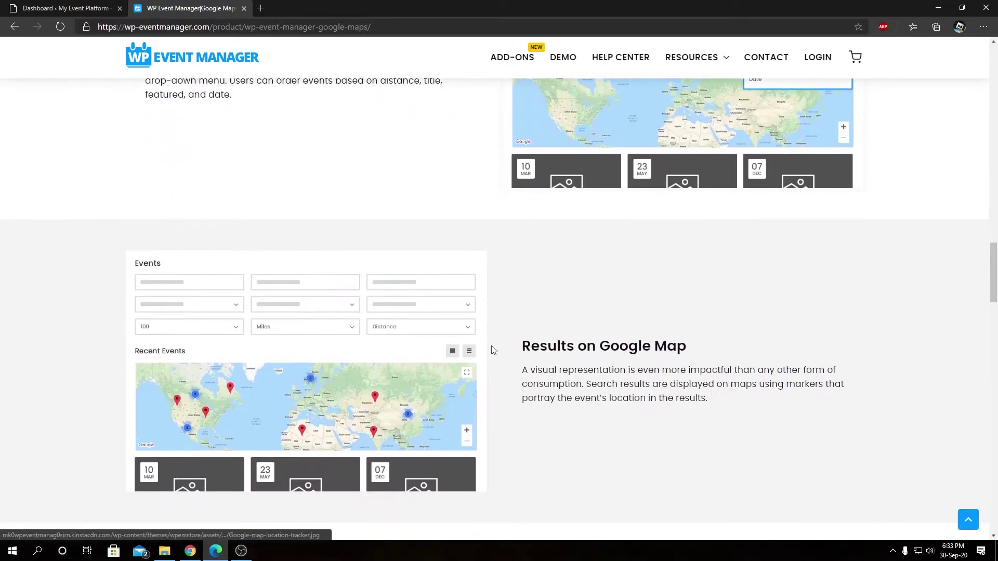
pyautogui.scroll(-4, 551, 356)
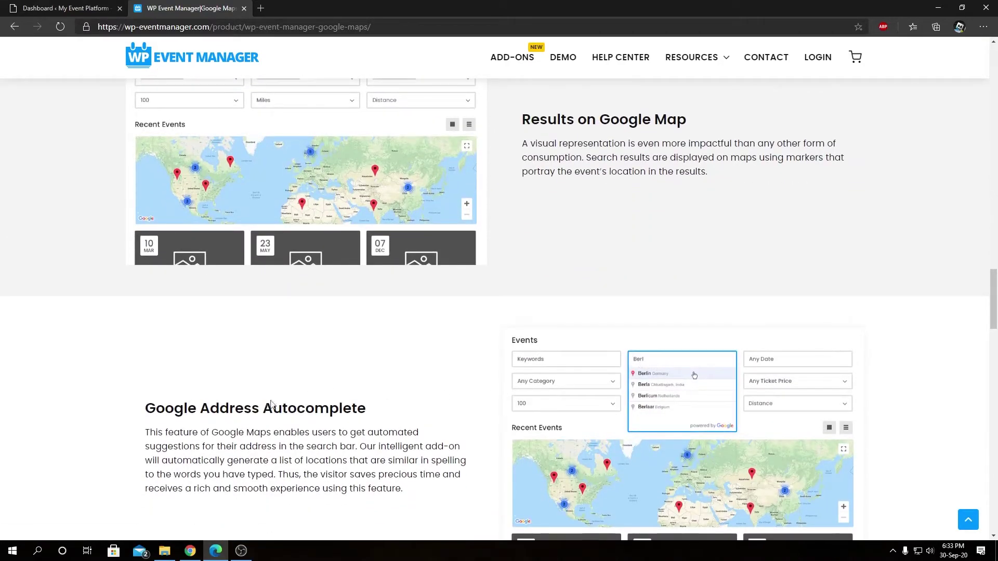
pyautogui.scroll(-5, 481, 399)
pyautogui.scroll(-3, 473, 405)
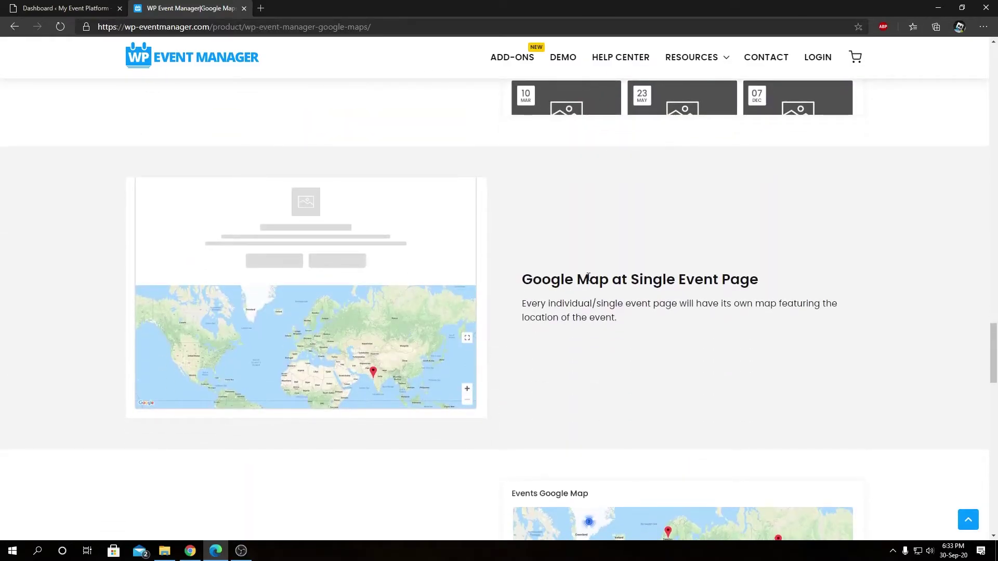
pyautogui.scroll(-5, 649, 293)
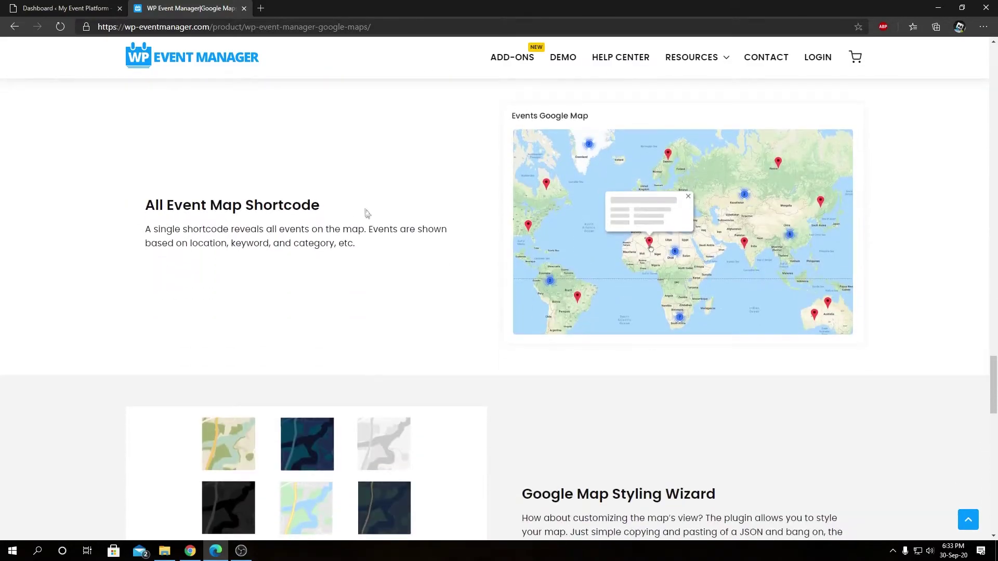
pyautogui.scroll(-3, 553, 270)
pyautogui.scroll(-5, 745, 367)
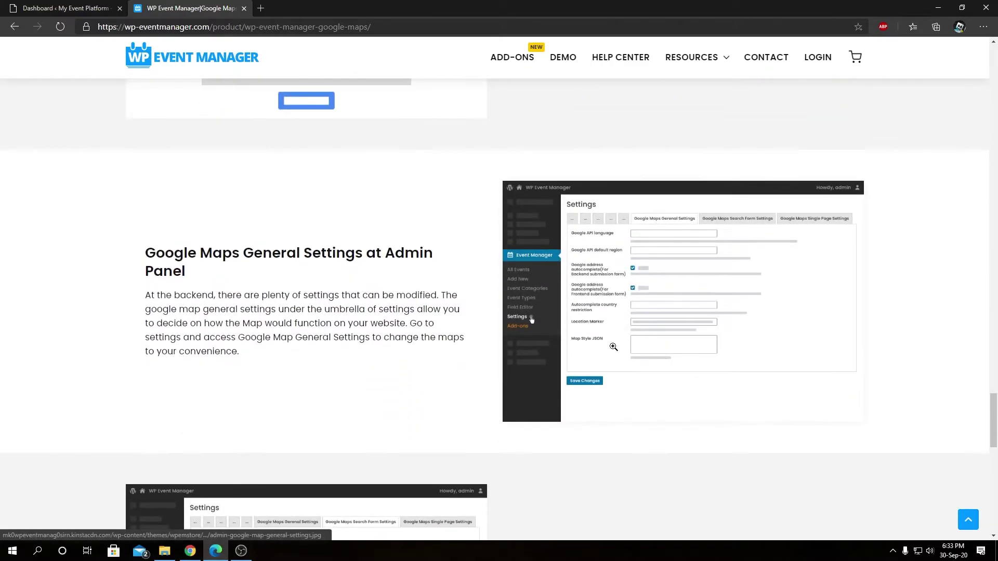
pyautogui.scroll(15, 613, 348)
pyautogui.scroll(-9, 611, 349)
pyautogui.scroll(1, 483, 408)
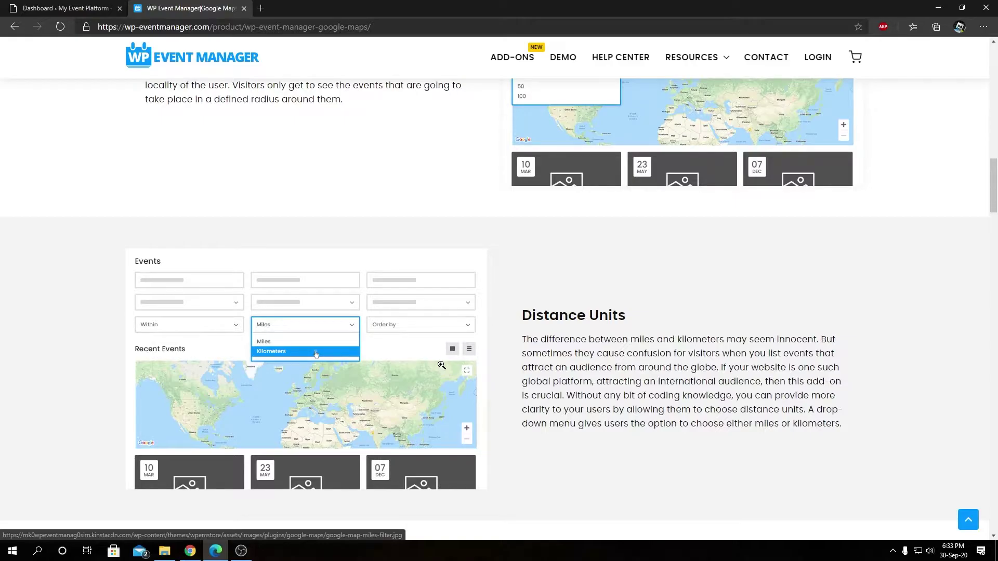
# - Review Proximity (Radius Based) Search, then Results on Google Map and Google Address Autocomplete
pyautogui.scroll(5, 441, 365)
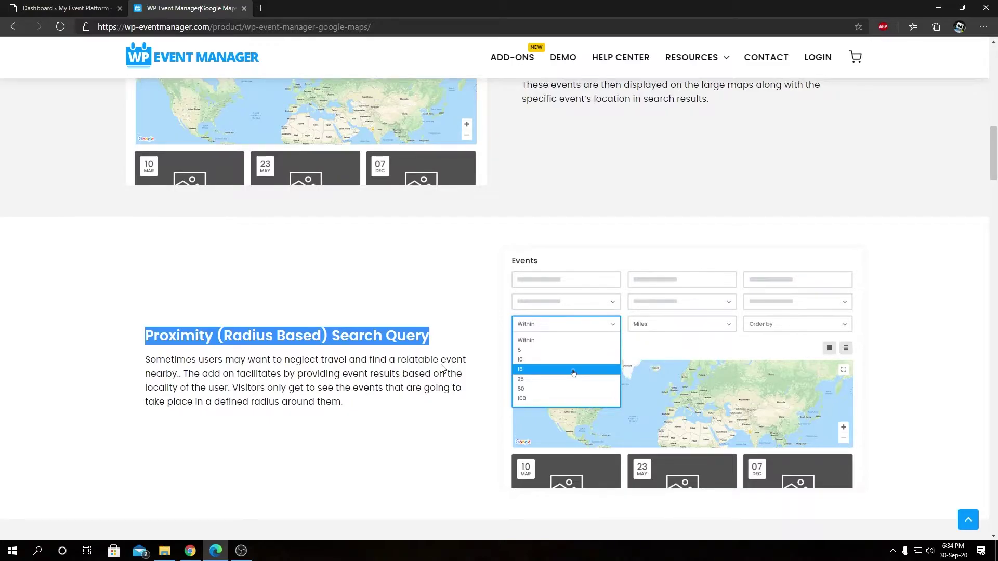
pyautogui.scroll(-6, 413, 332)
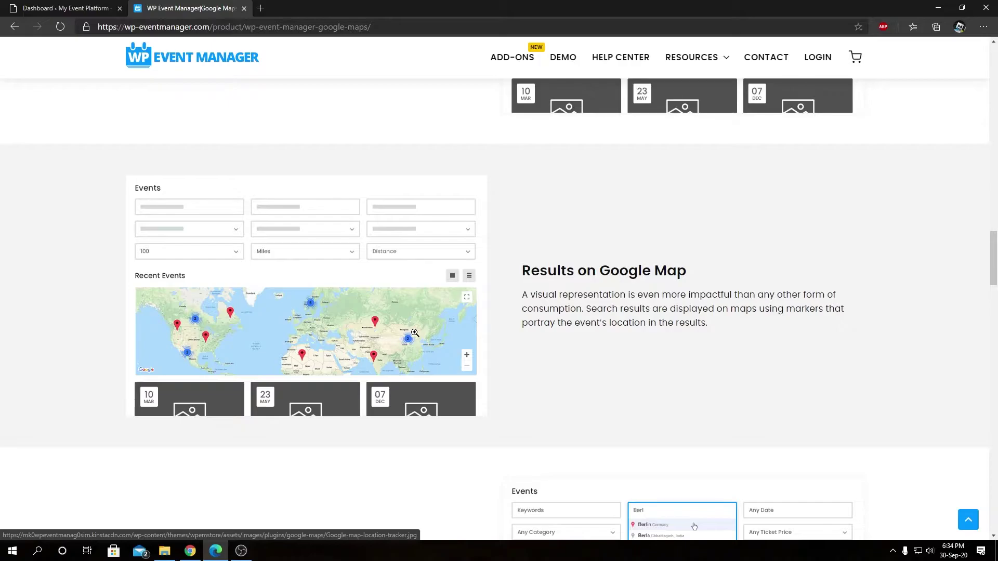
pyautogui.scroll(-3, 543, 338)
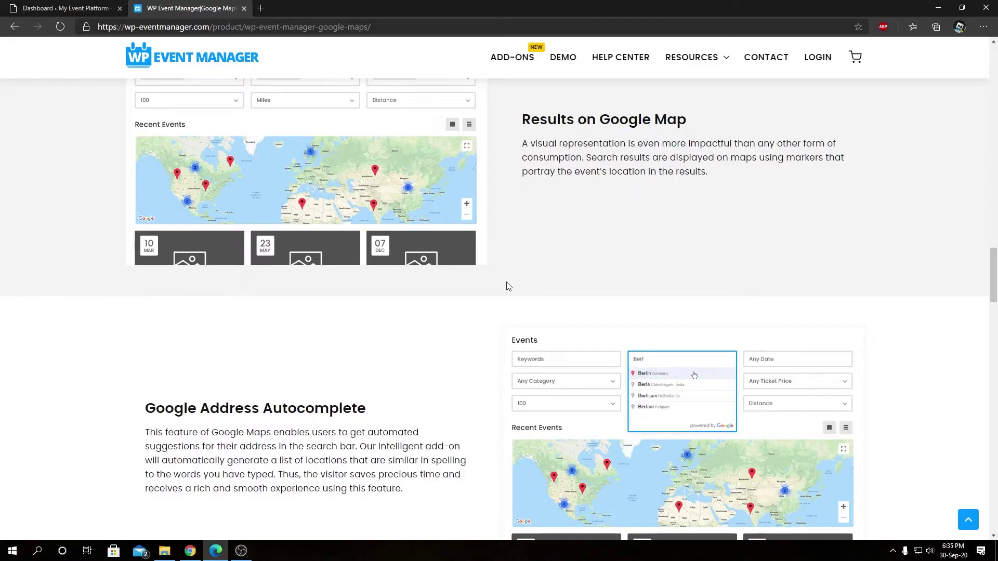
# - Scroll down to the Styling Wizard, General Settings and Search Form Settings admin-panel features
pyautogui.scroll(-8, 508, 286)
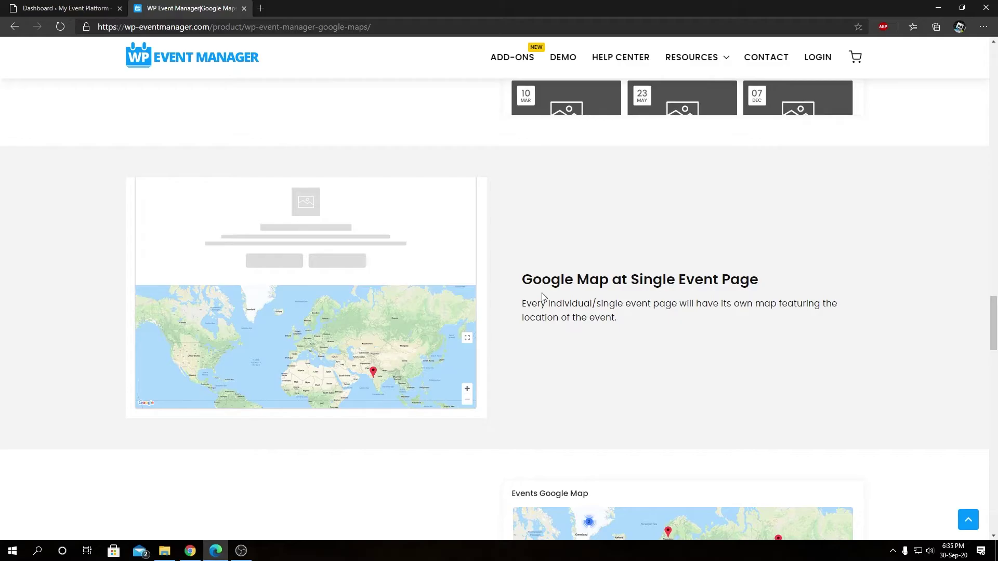
pyautogui.scroll(-5, 579, 300)
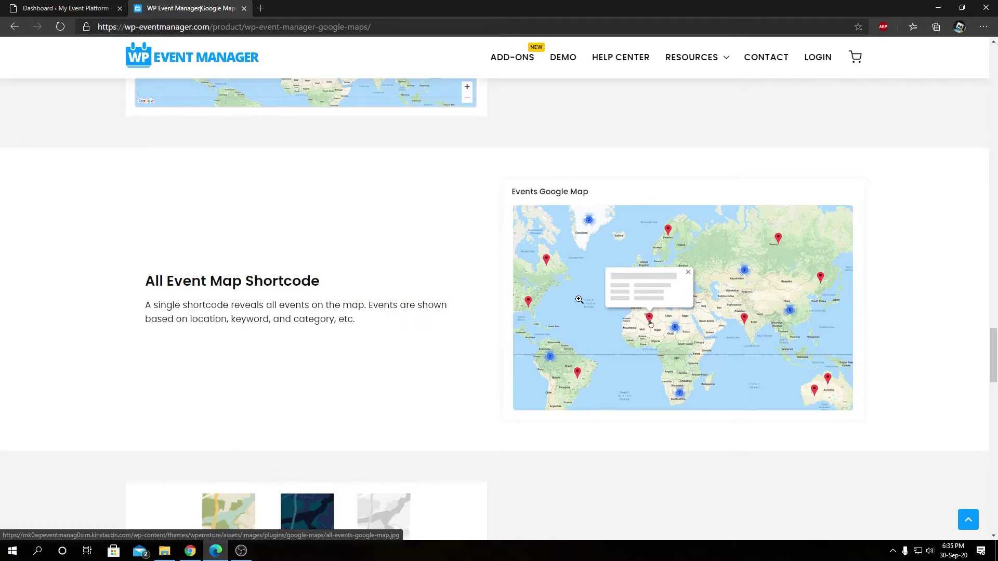
pyautogui.scroll(-5, 579, 300)
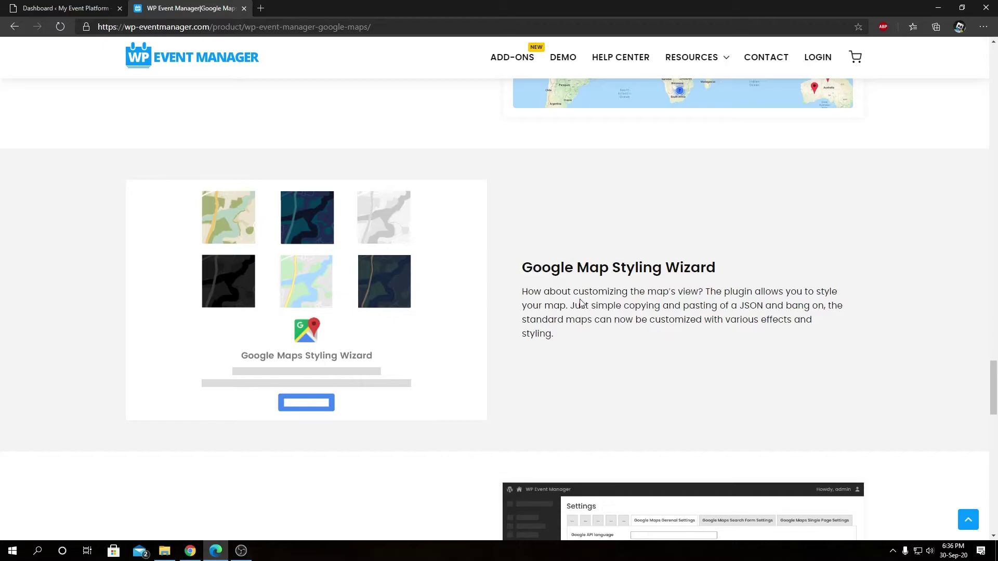
pyautogui.scroll(-4, 601, 283)
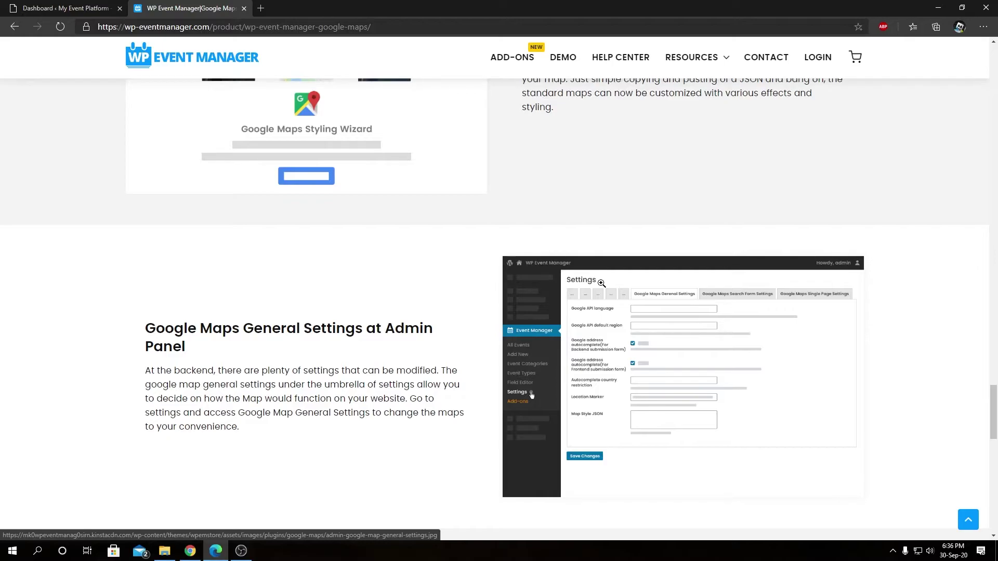
pyautogui.scroll(-4, 601, 283)
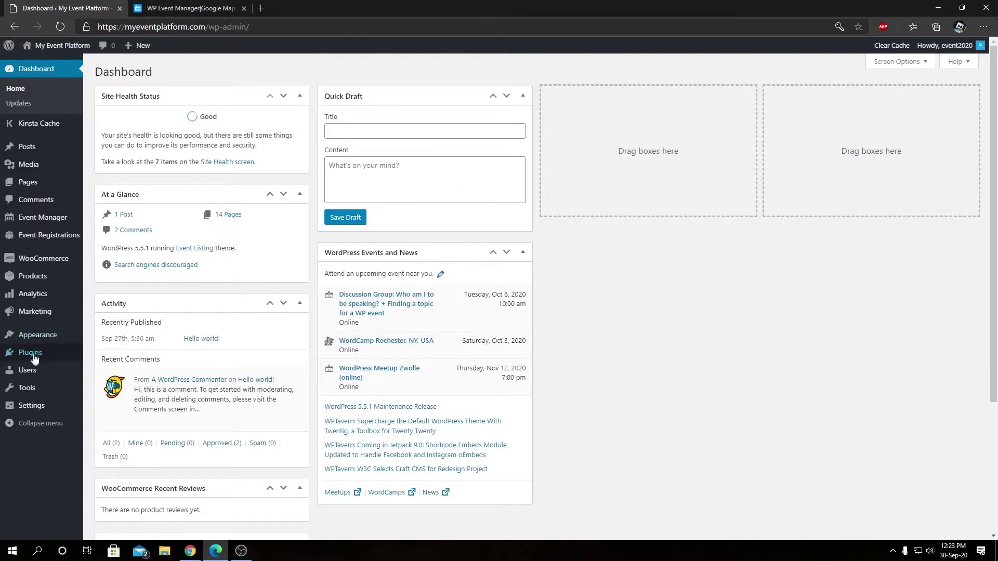
# - Bring up the Upload Plugin form under Plugins > Add New
pyautogui.moveTo(34, 359)
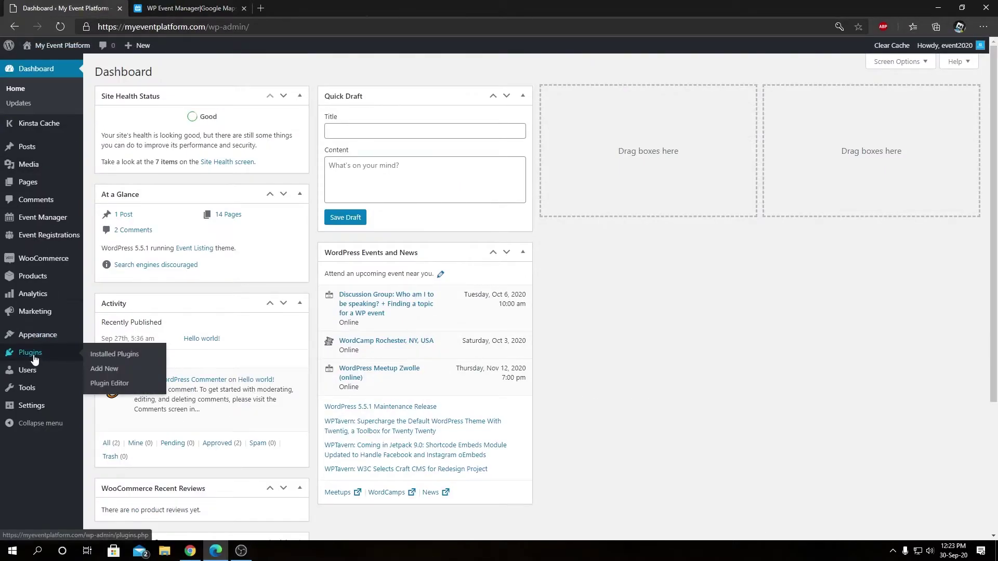
pyautogui.click(114, 372)
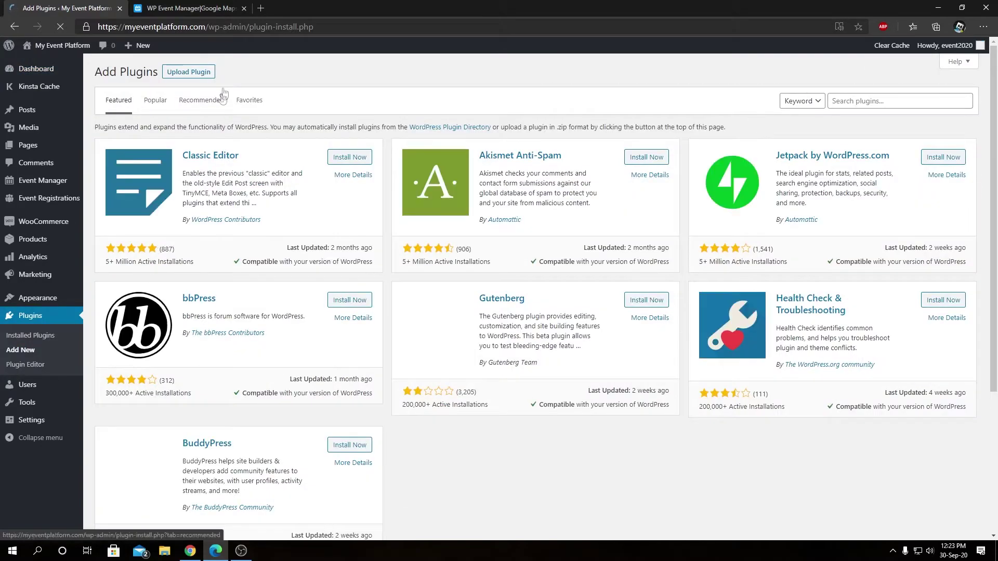
pyautogui.click(201, 72)
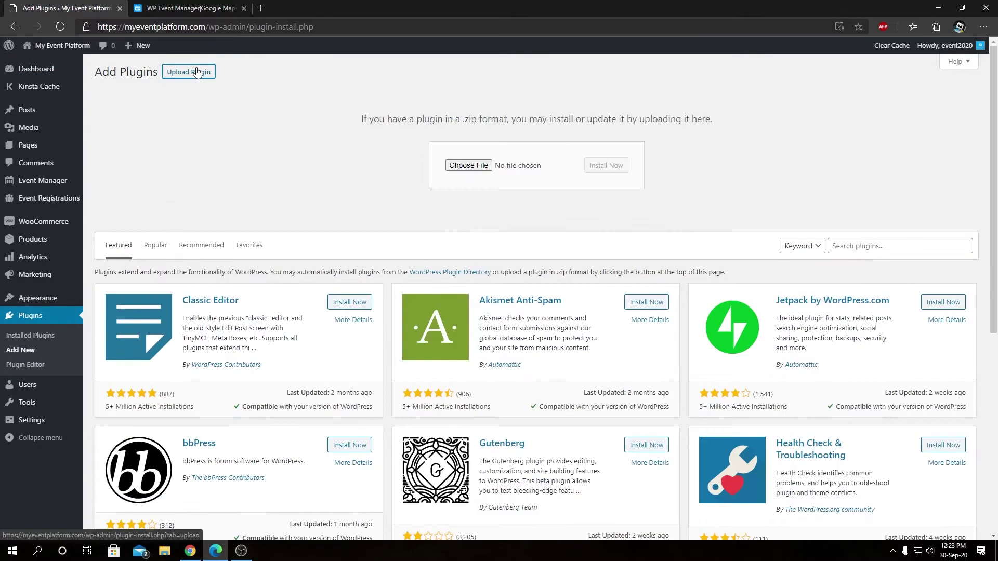
# - Upload wp-event-manager-google-maps-1_8_3.zip from Downloads\Uploadable and install it
pyautogui.click(453, 167)
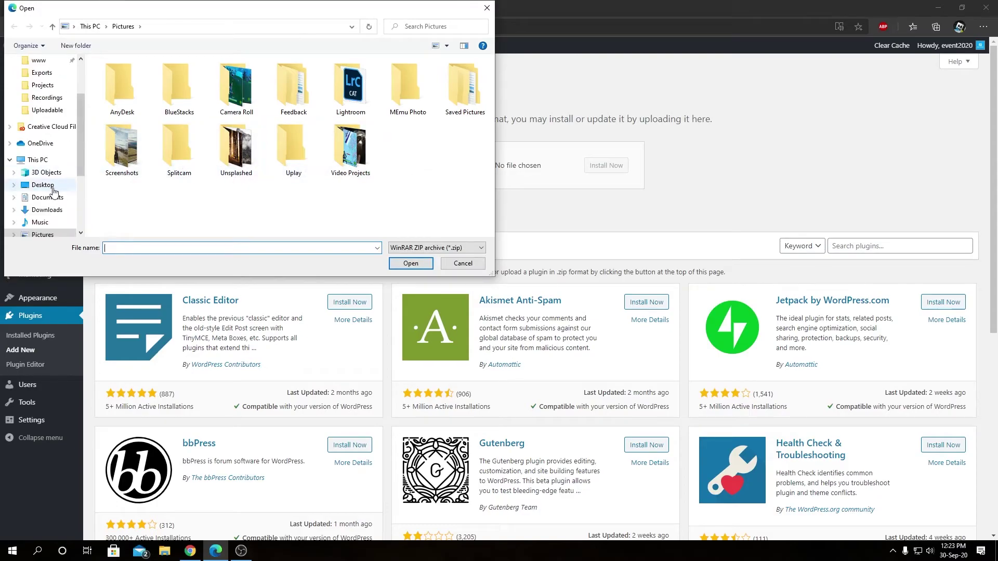
pyautogui.click(47, 197)
pyautogui.click(47, 210)
pyautogui.doubleClick(129, 124)
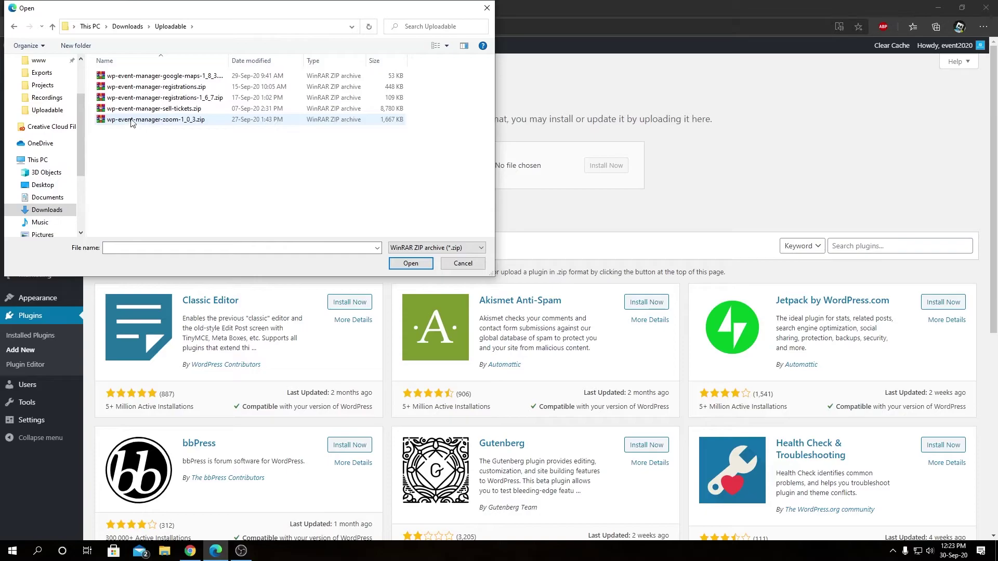
pyautogui.click(191, 76)
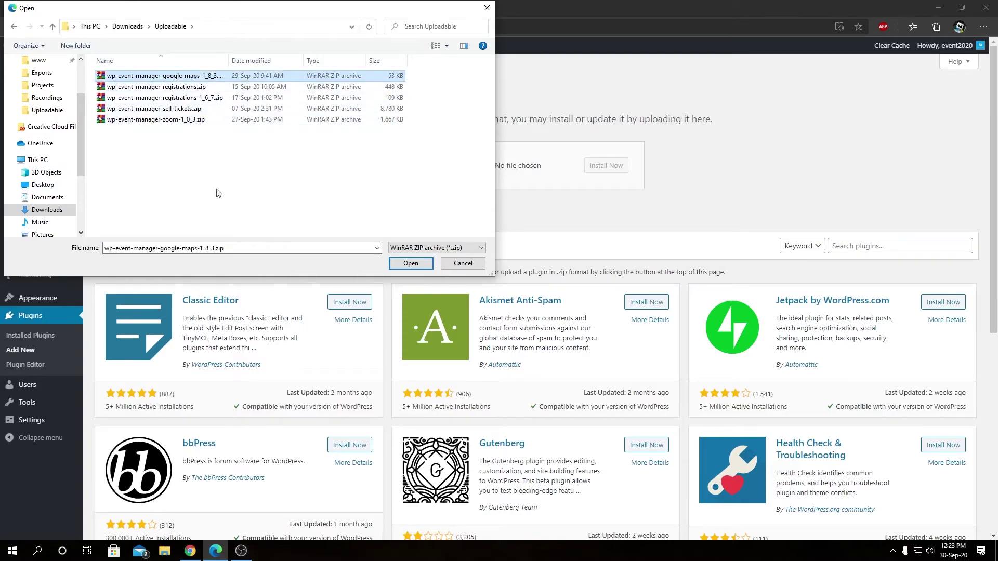
pyautogui.click(411, 265)
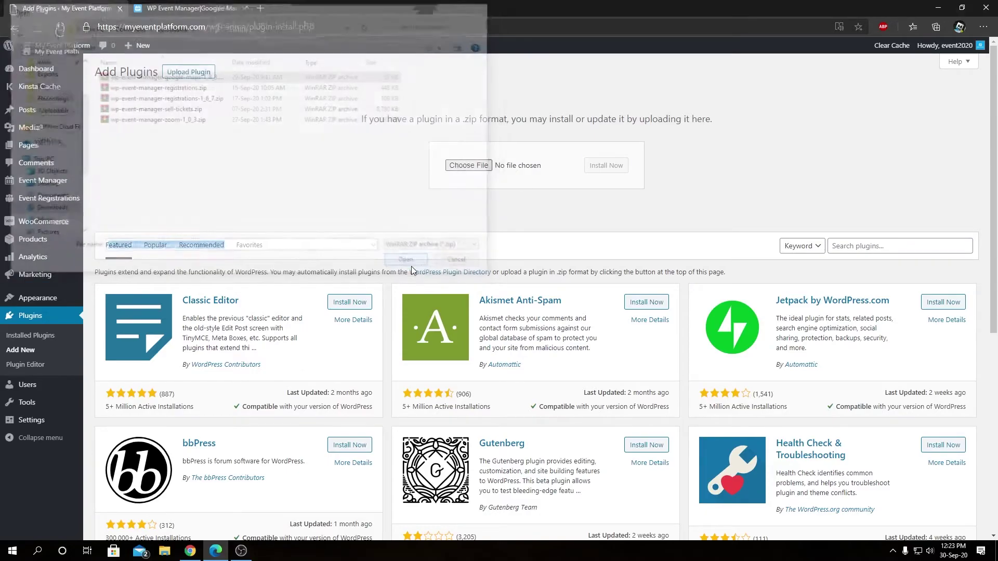
pyautogui.click(605, 165)
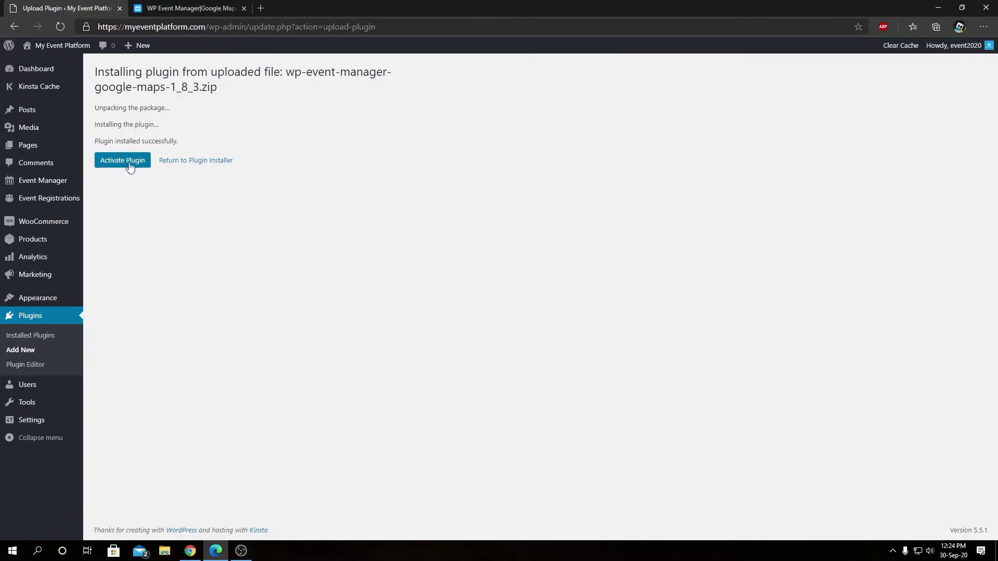
# - Activate the installed WP Event Manager – Google Maps plugin from the installation result page
pyautogui.click(129, 164)
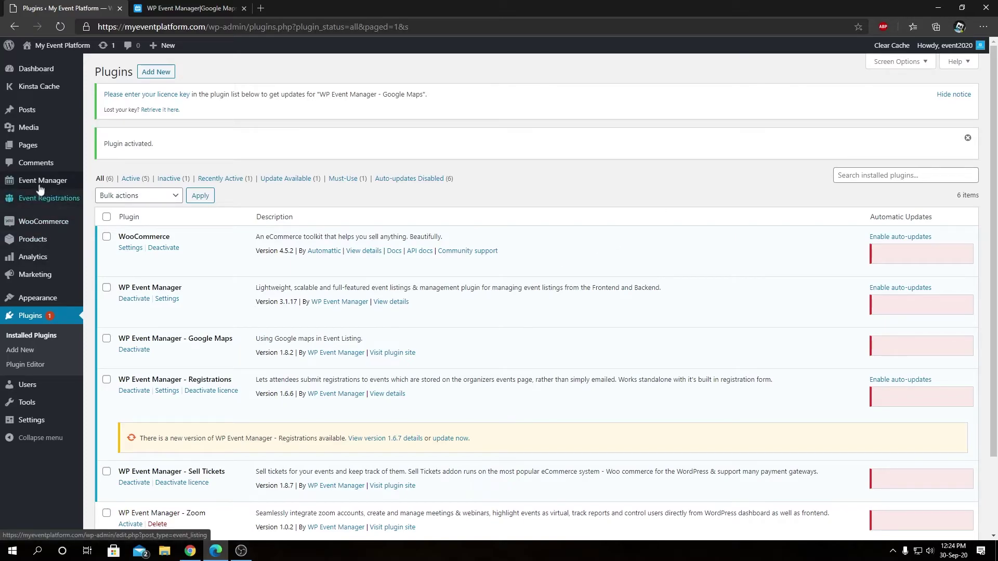
# - On the Event Manager License page, activate the licence for the WP Event Manager - Google Maps row
pyautogui.moveTo(73, 183)
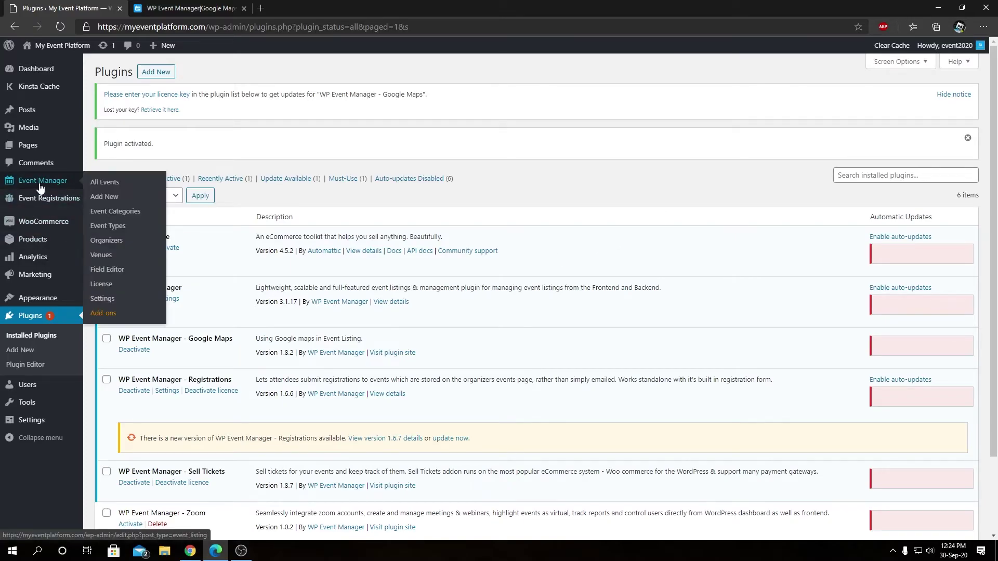
pyautogui.click(104, 285)
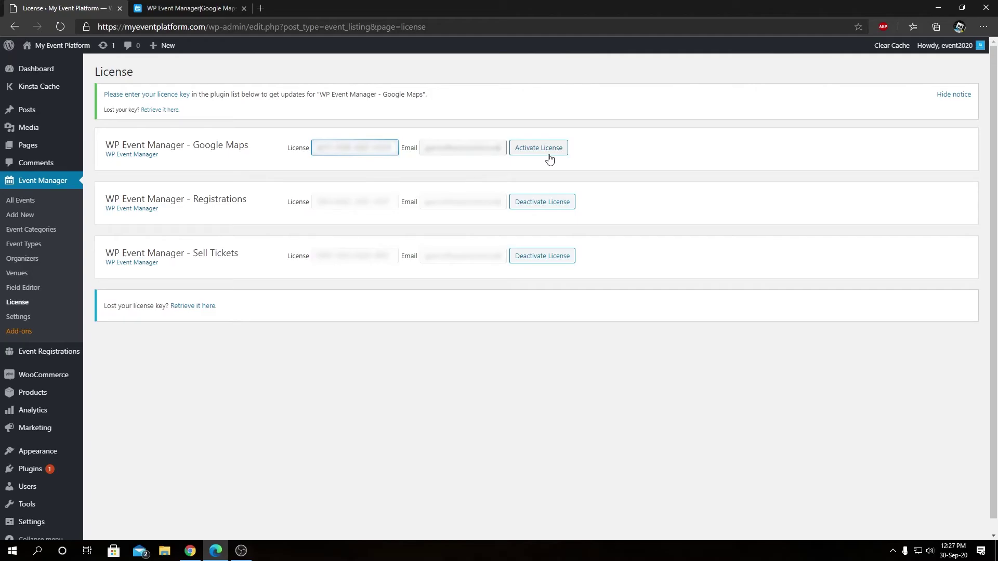
pyautogui.click(549, 159)
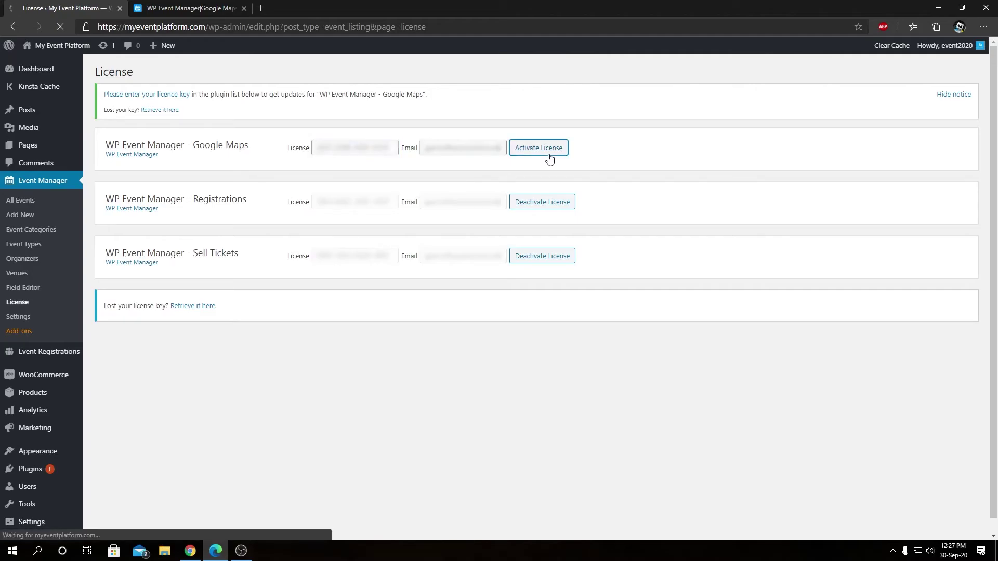